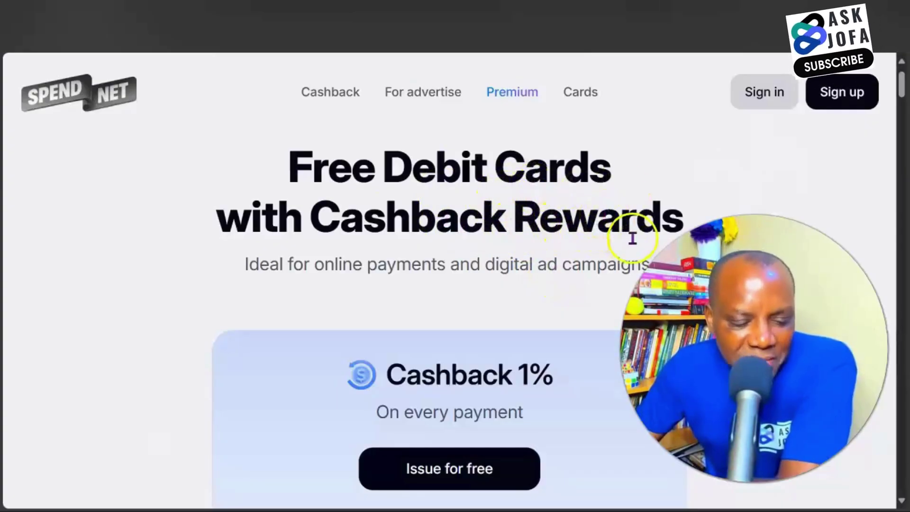
Scroll the landing page down to the SPEND Cashback section with its 'Spend to Earn' panel
{"action": "scroll", "coordinate": [508, 138], "scroll_direction": "down", "scroll_amount": 5}
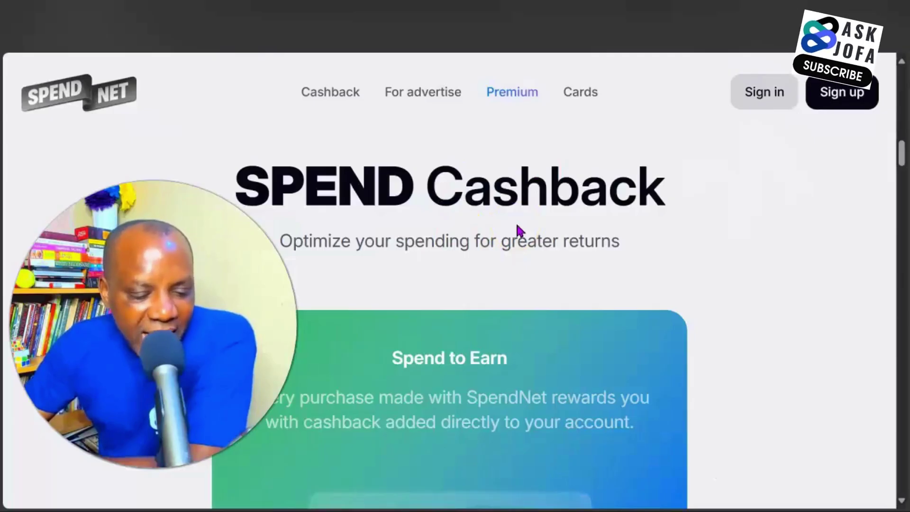
Scroll through the Spend to Earn and Earn to Spend Again cashback panels
{"action": "scroll", "coordinate": [517, 225], "scroll_direction": "down", "scroll_amount": 2}
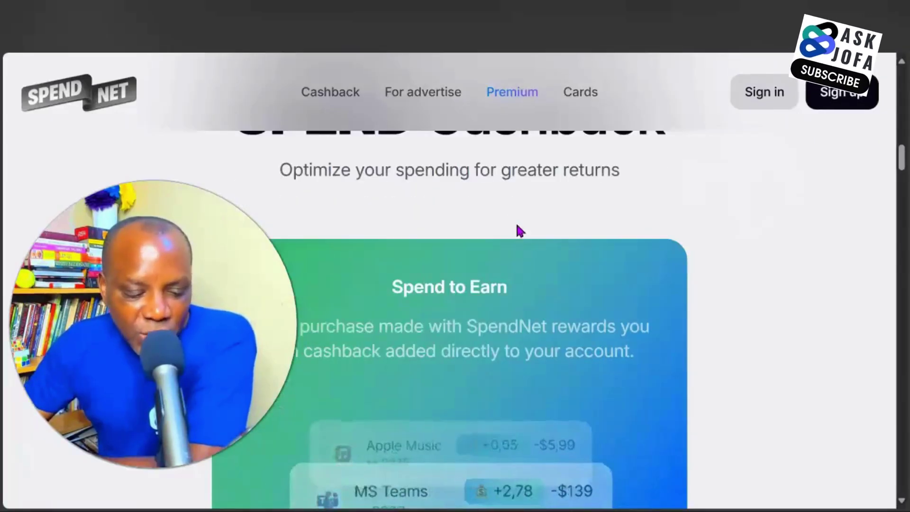
{"action": "scroll", "coordinate": [518, 228], "scroll_direction": "down", "scroll_amount": 4}
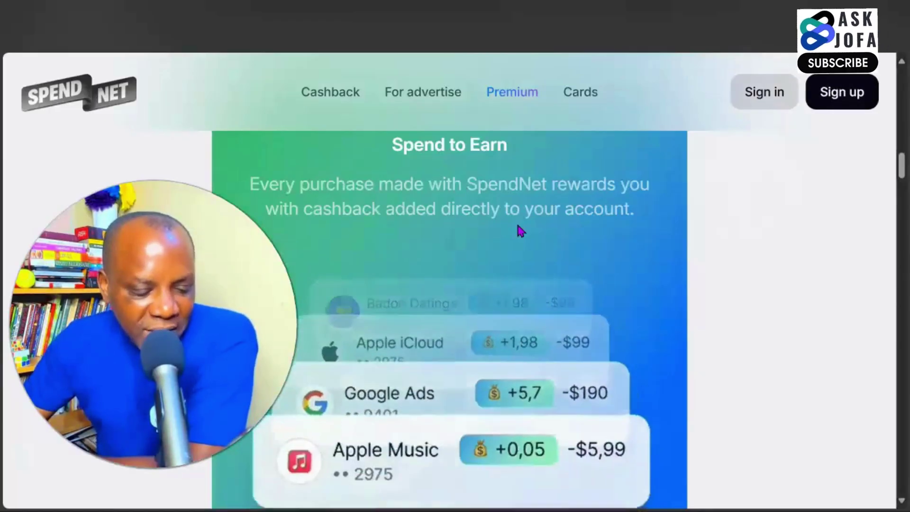
{"action": "scroll", "coordinate": [523, 230], "scroll_direction": "down", "scroll_amount": 3}
{"action": "scroll", "coordinate": [521, 230], "scroll_direction": "down", "scroll_amount": 2}
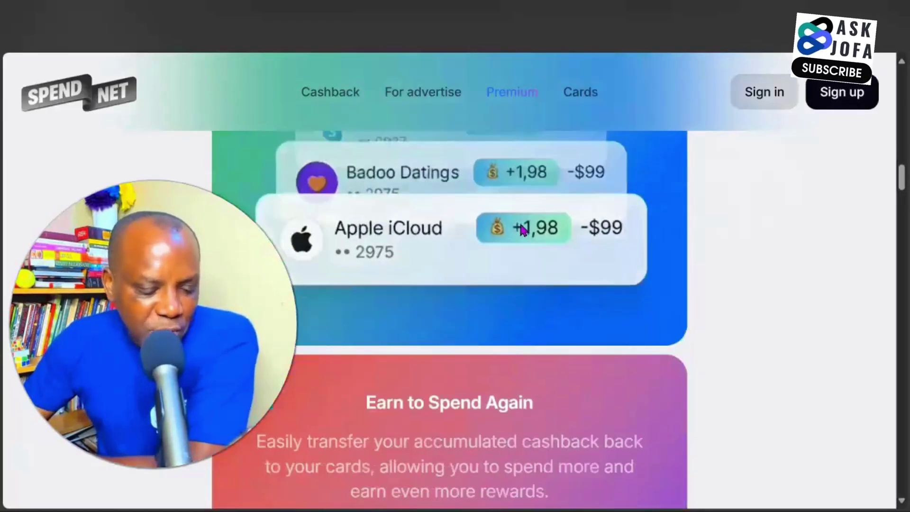
{"action": "scroll", "coordinate": [524, 227], "scroll_direction": "down", "scroll_amount": 3}
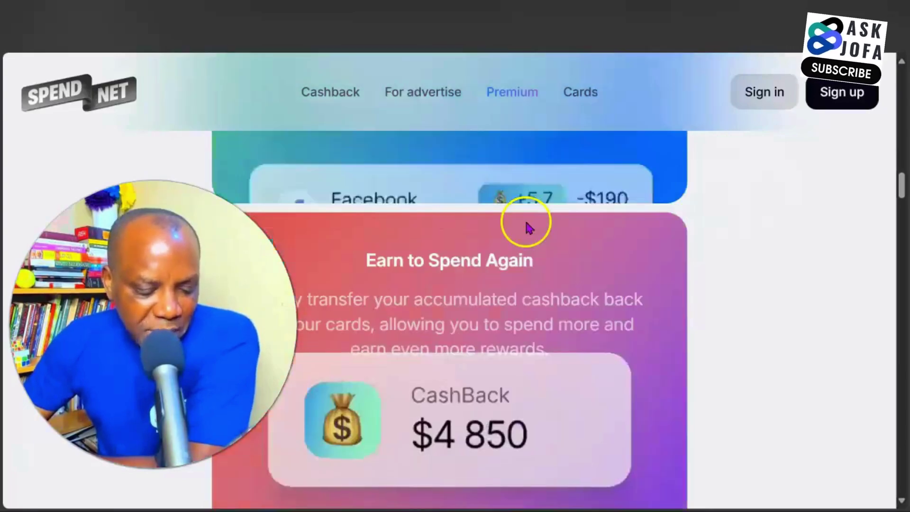
{"action": "scroll", "coordinate": [527, 223], "scroll_direction": "down", "scroll_amount": 2}
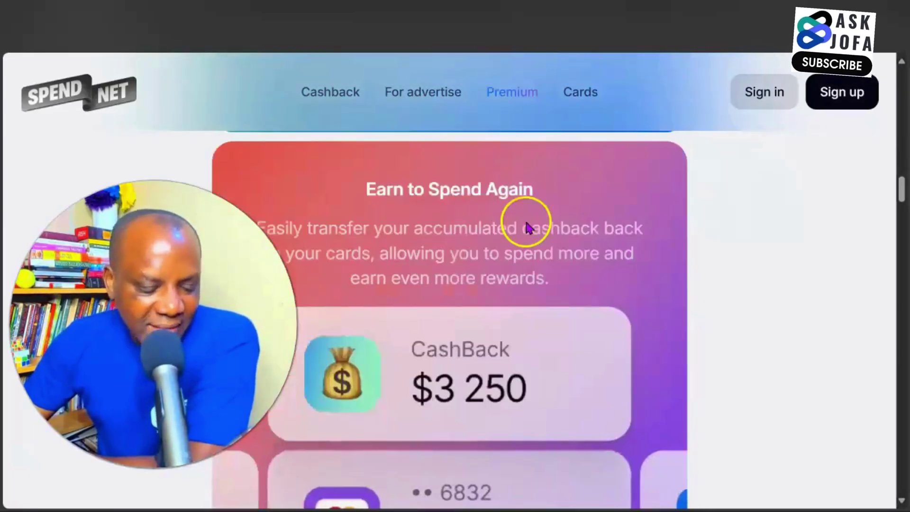
{"action": "scroll", "coordinate": [528, 223], "scroll_direction": "down", "scroll_amount": 3}
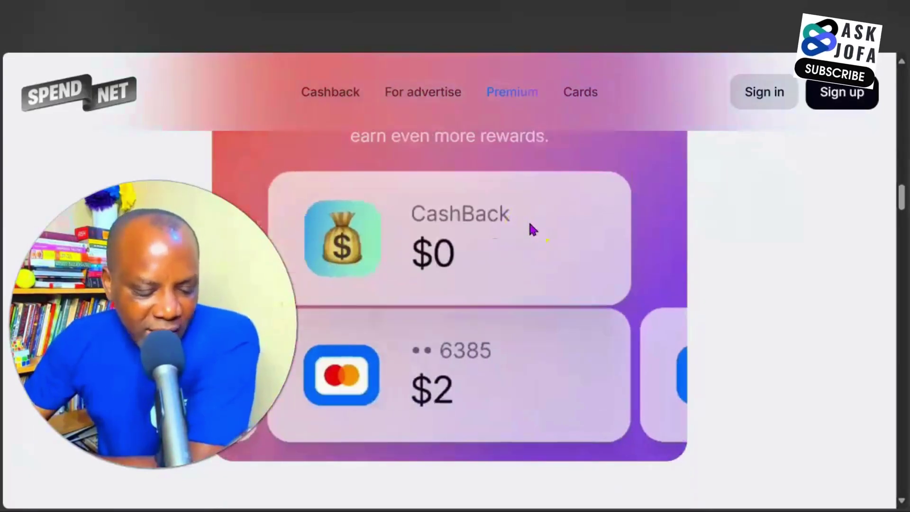
{"action": "scroll", "coordinate": [532, 229], "scroll_direction": "down", "scroll_amount": 2}
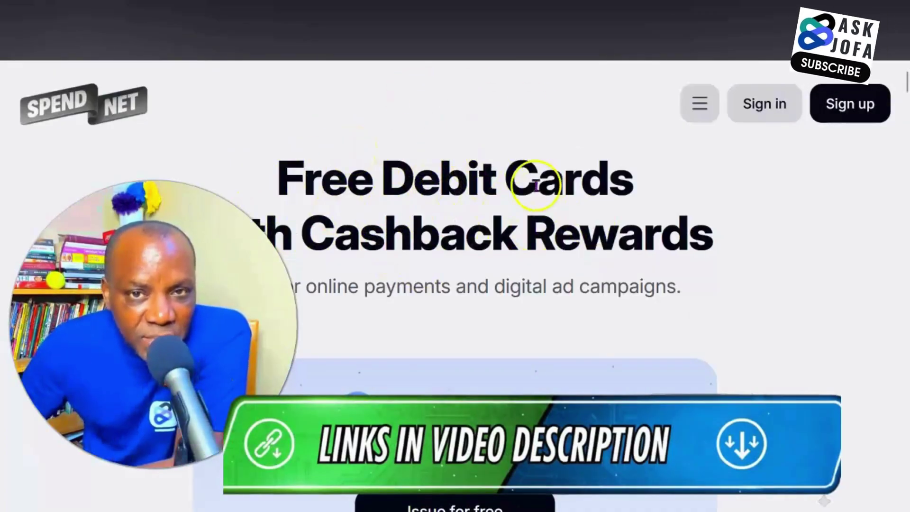
Open the Create account sign-up page and start entering the new account's login details
{"action": "left_click", "coordinate": [849, 102]}
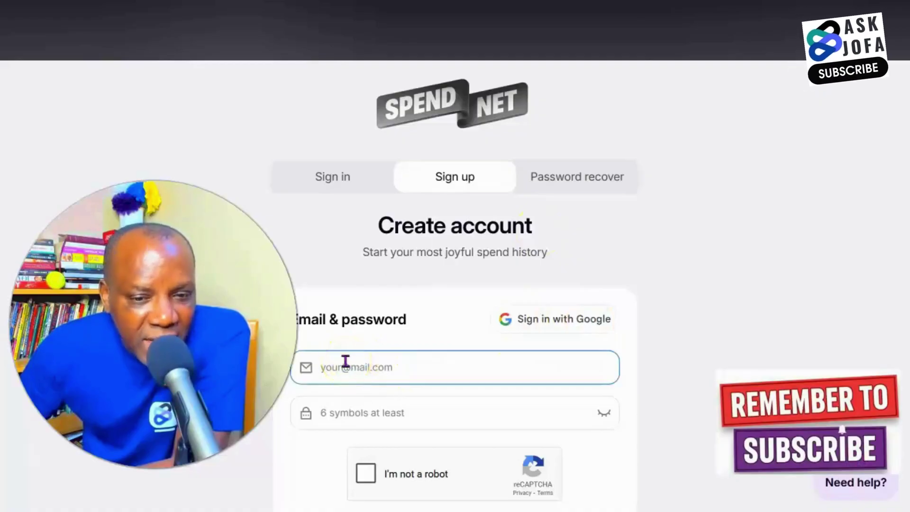
{"action": "left_click", "coordinate": [427, 412]}
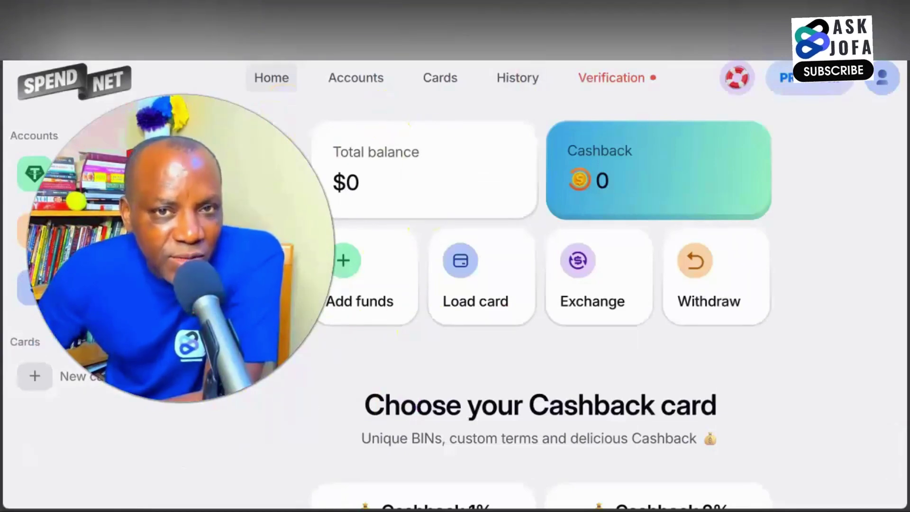
Open the Verification page and scroll through the Passport/ID verification levels and limits
{"action": "left_click", "coordinate": [608, 80]}
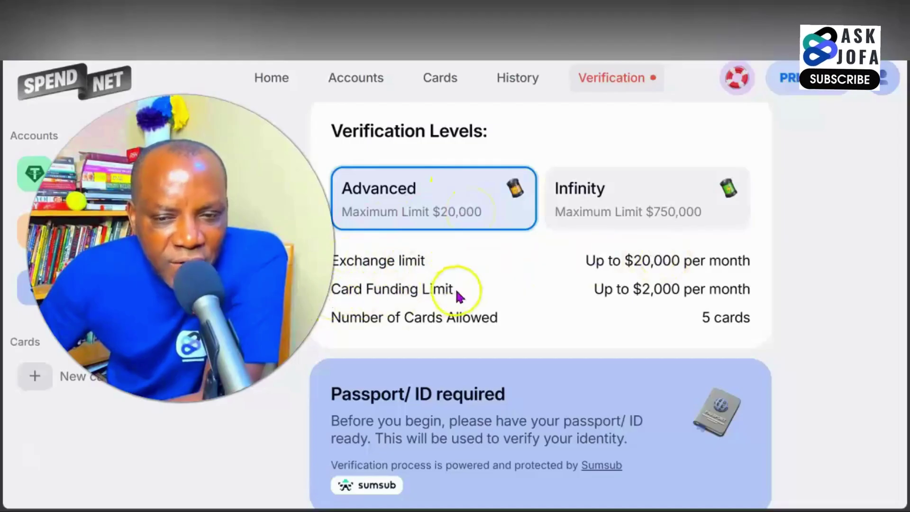
{"action": "scroll", "coordinate": [296, 225], "scroll_direction": "down", "scroll_amount": 2}
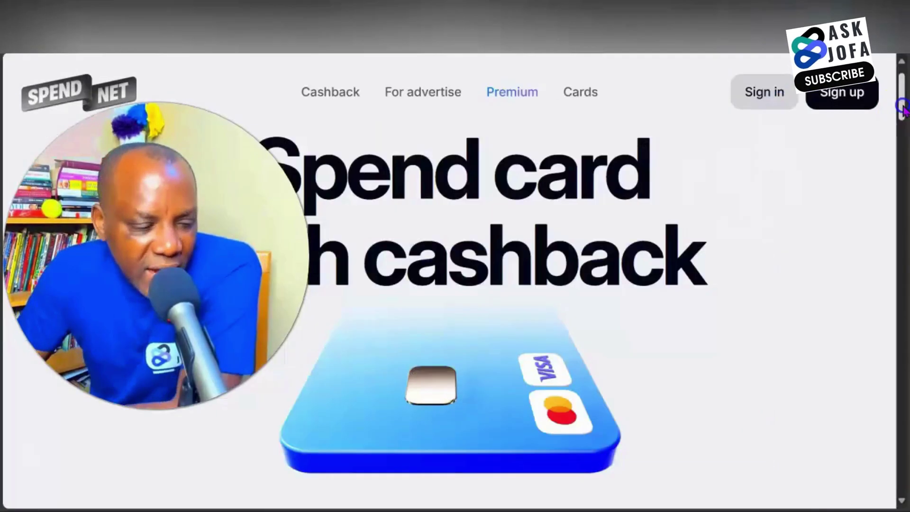
Drag the scrollbar to move through the Spend card landing page
{"action": "left_click_drag", "start_coordinate": [903, 106], "coordinate": [902, 104]}
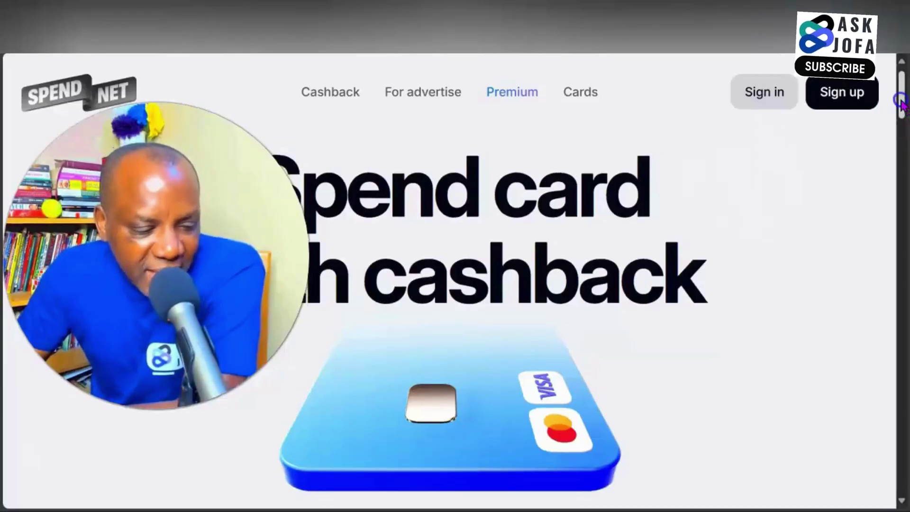
{"action": "left_click_drag", "start_coordinate": [902, 102], "coordinate": [906, 106]}
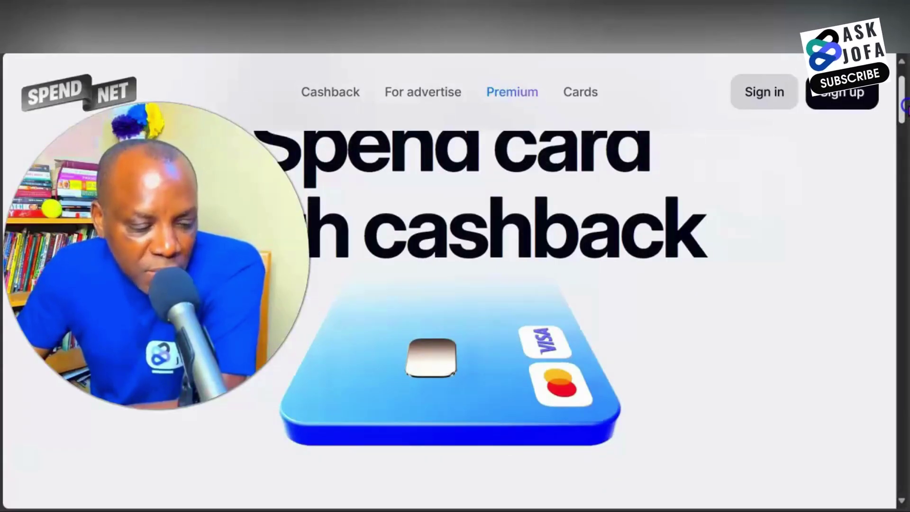
{"action": "left_click_drag", "start_coordinate": [905, 105], "coordinate": [906, 114]}
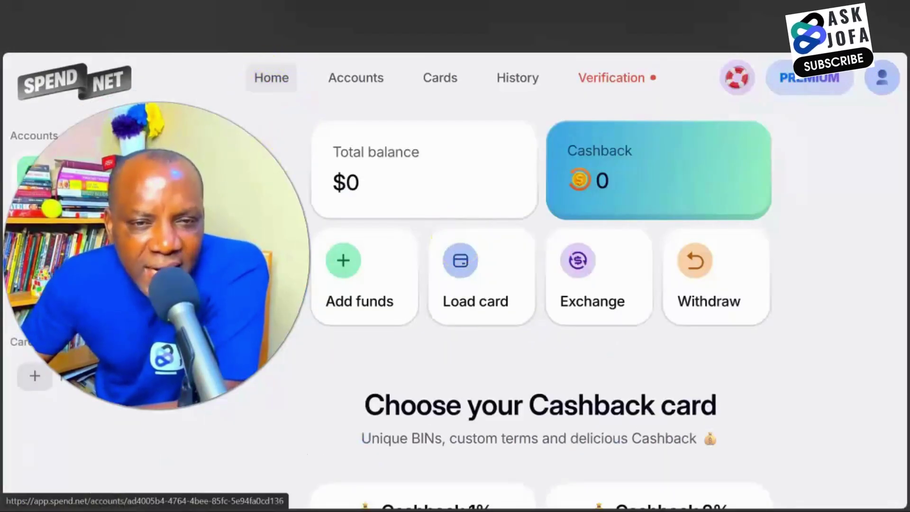
Open Accounts and select the USDT Tether account on the Tron (TRC20) network
{"action": "left_click", "coordinate": [347, 80]}
{"action": "scroll", "coordinate": [610, 421], "scroll_direction": "down", "scroll_amount": 3}
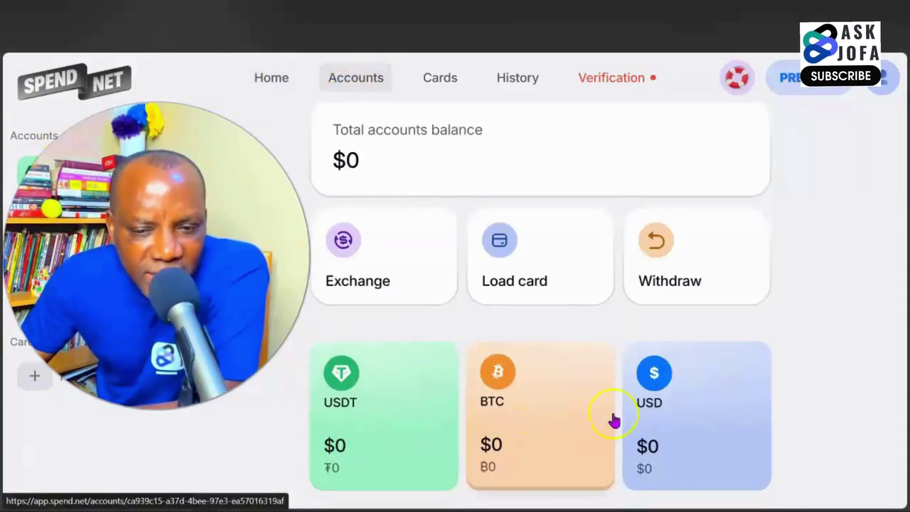
{"action": "scroll", "coordinate": [407, 439], "scroll_direction": "up", "scroll_amount": 3}
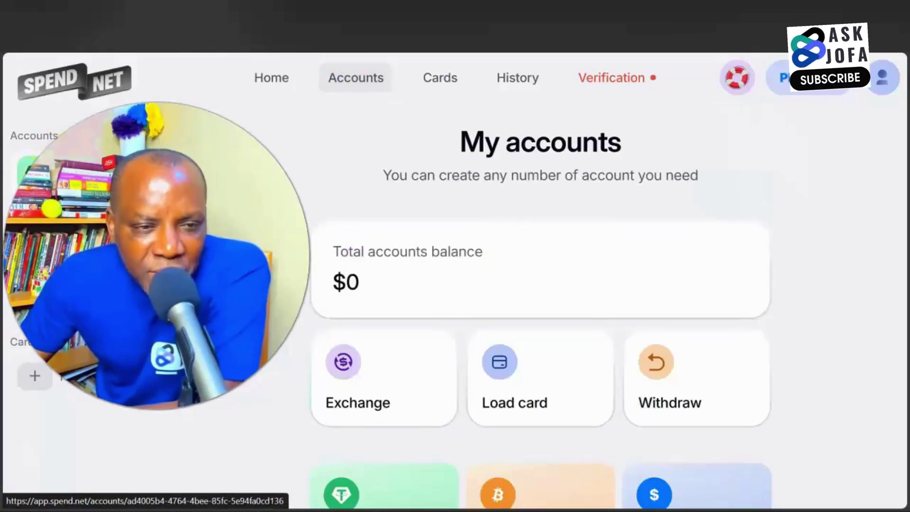
{"action": "left_click", "coordinate": [342, 493]}
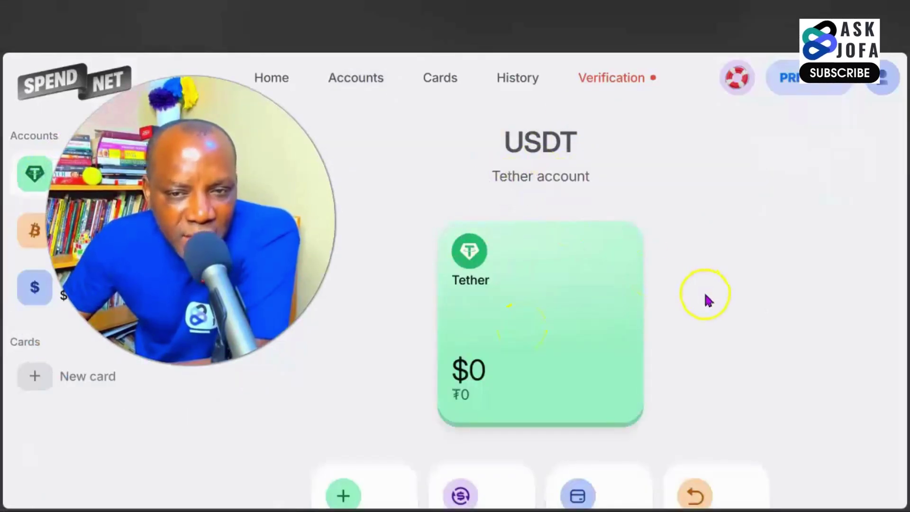
{"action": "scroll", "coordinate": [706, 298], "scroll_direction": "down", "scroll_amount": 6}
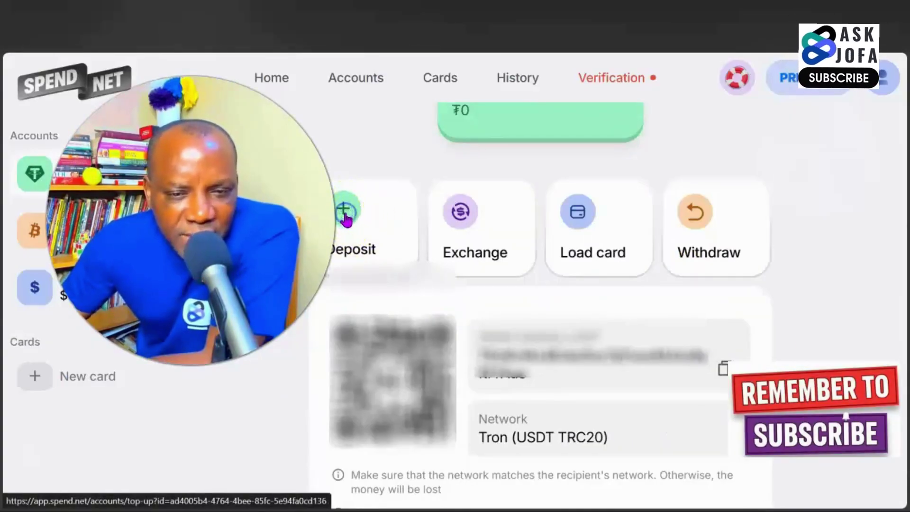
Open the USDT deposit, copy its wallet address, switch to BTC, then zoom the dashboard in
{"action": "left_click", "coordinate": [345, 222]}
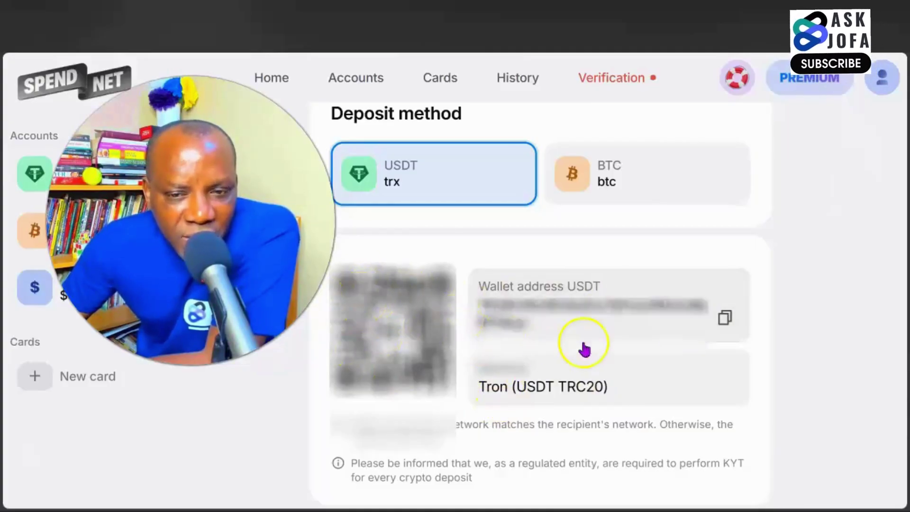
{"action": "left_click", "coordinate": [727, 327]}
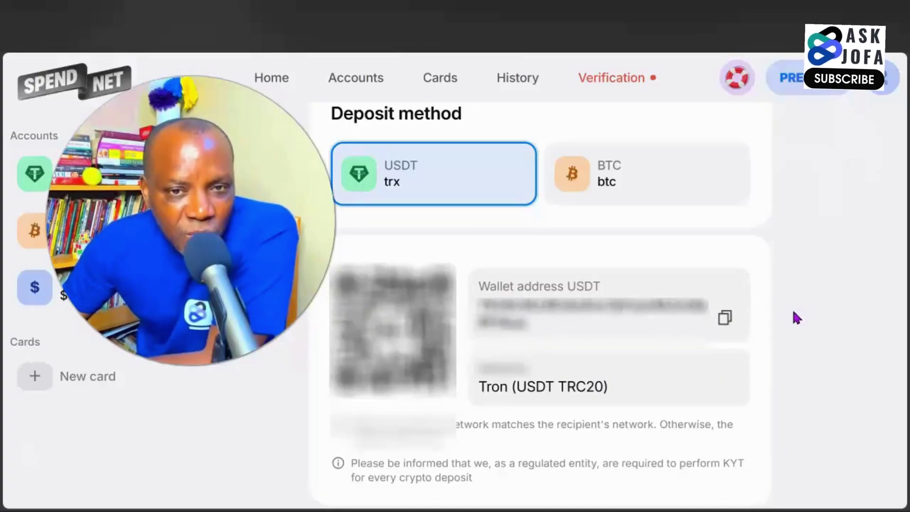
{"action": "left_click", "coordinate": [631, 181]}
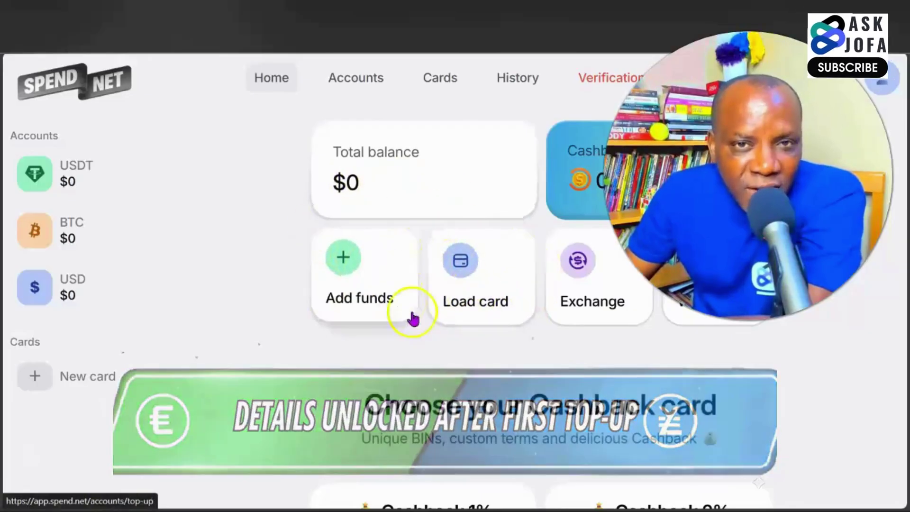
{"action": "key", "text": "ctrl+plus"}
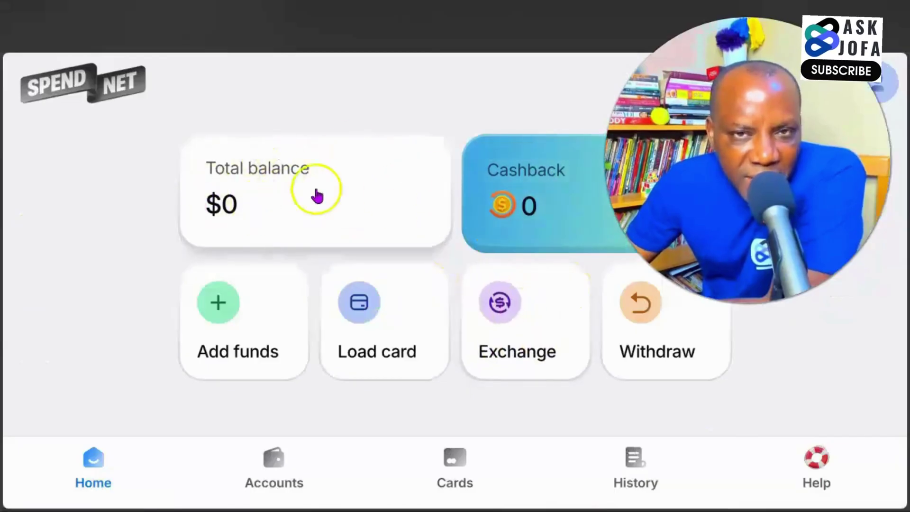
{"action": "left_click", "coordinate": [530, 326]}
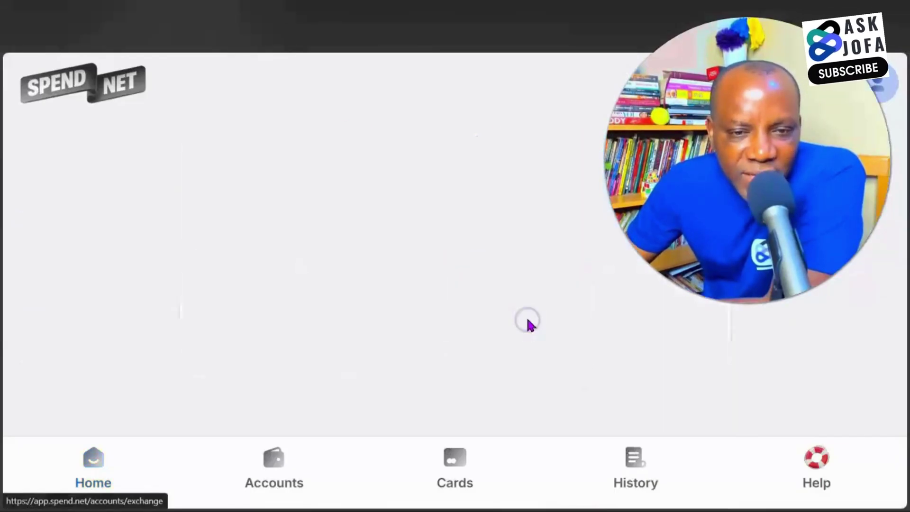
{"action": "scroll", "coordinate": [427, 265], "scroll_direction": "down", "scroll_amount": 3}
{"action": "left_click", "coordinate": [346, 209]}
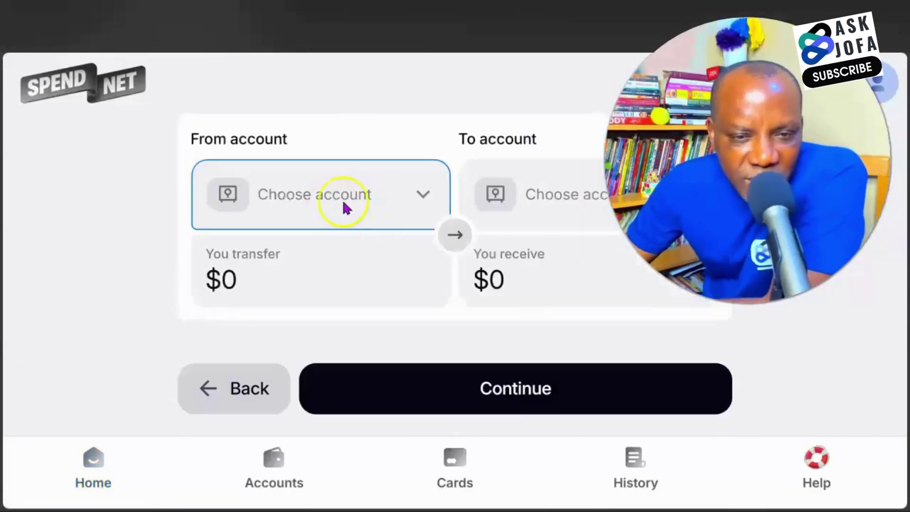
{"action": "left_click", "coordinate": [427, 196]}
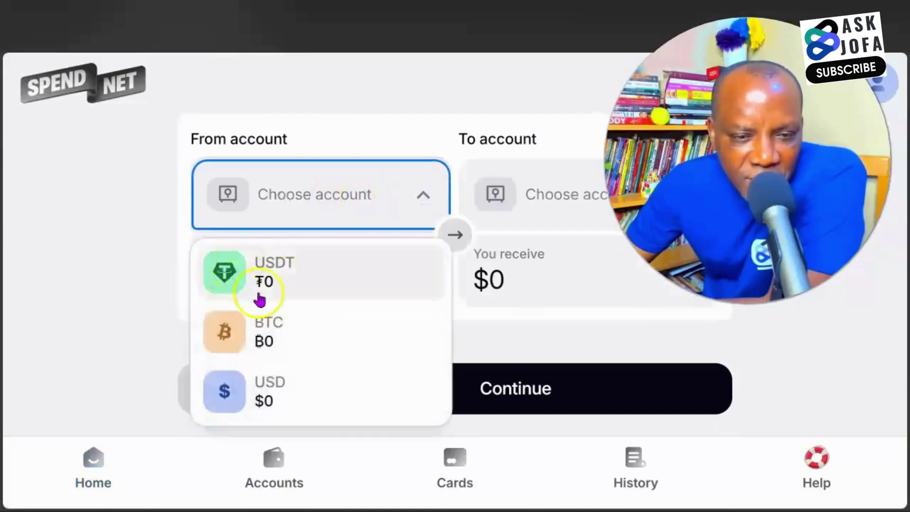
{"action": "left_click", "coordinate": [272, 279]}
{"action": "left_click", "coordinate": [545, 194]}
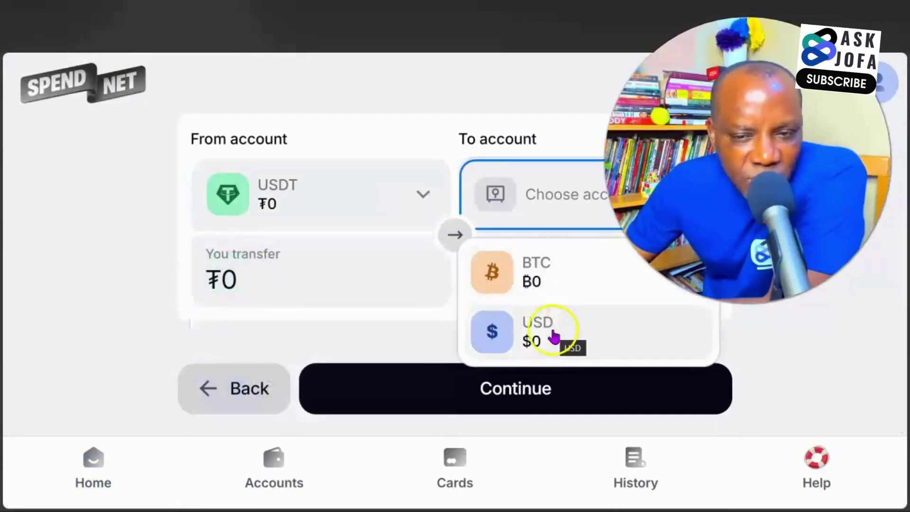
{"action": "left_click", "coordinate": [567, 271]}
{"action": "left_click", "coordinate": [238, 278]}
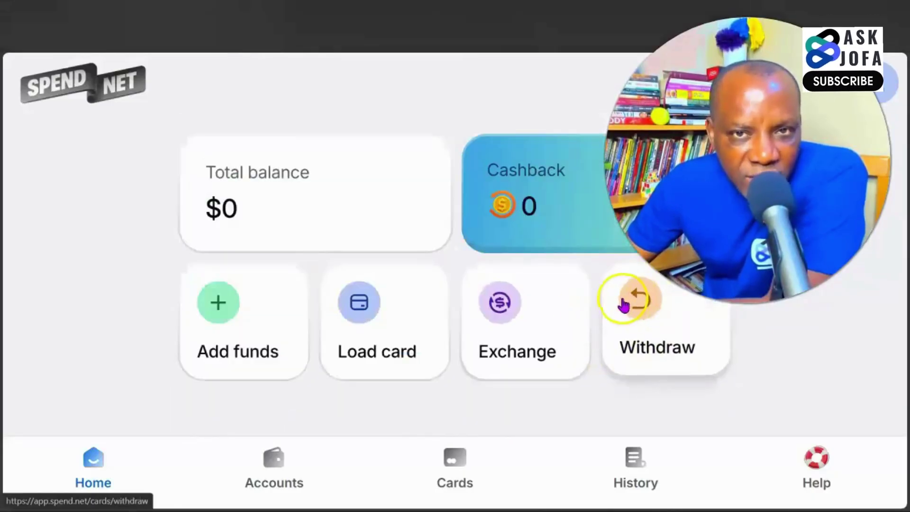
Open the Withdraw form, choose USDT as the receiving account, and focus the amount field
{"action": "left_click", "coordinate": [660, 323]}
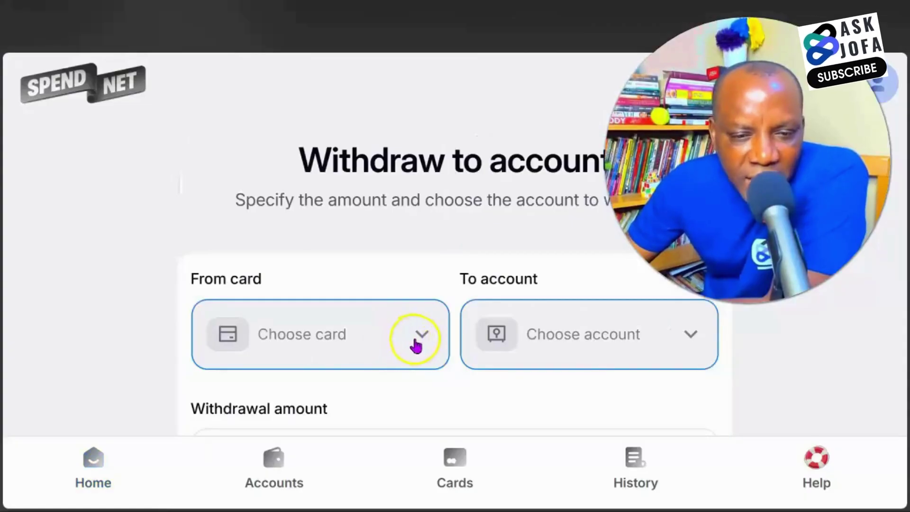
{"action": "left_click", "coordinate": [416, 347]}
{"action": "left_click", "coordinate": [601, 334]}
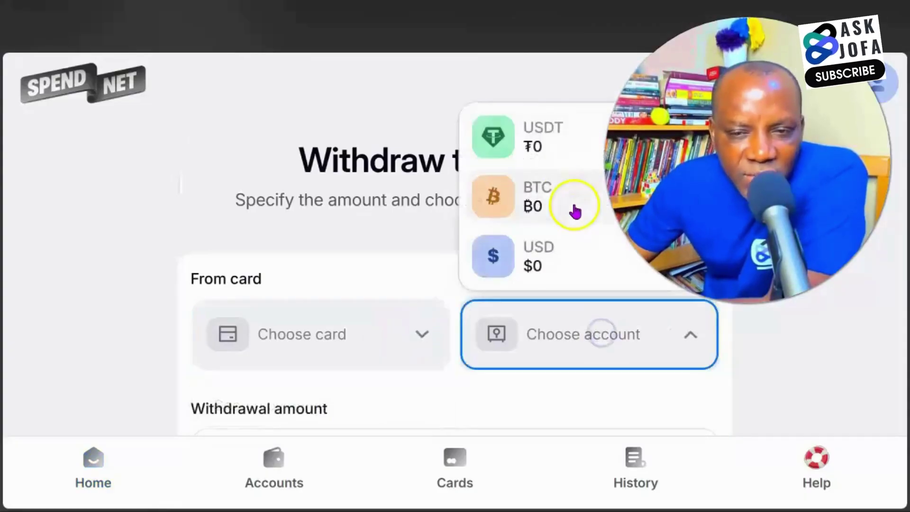
{"action": "left_click", "coordinate": [565, 139]}
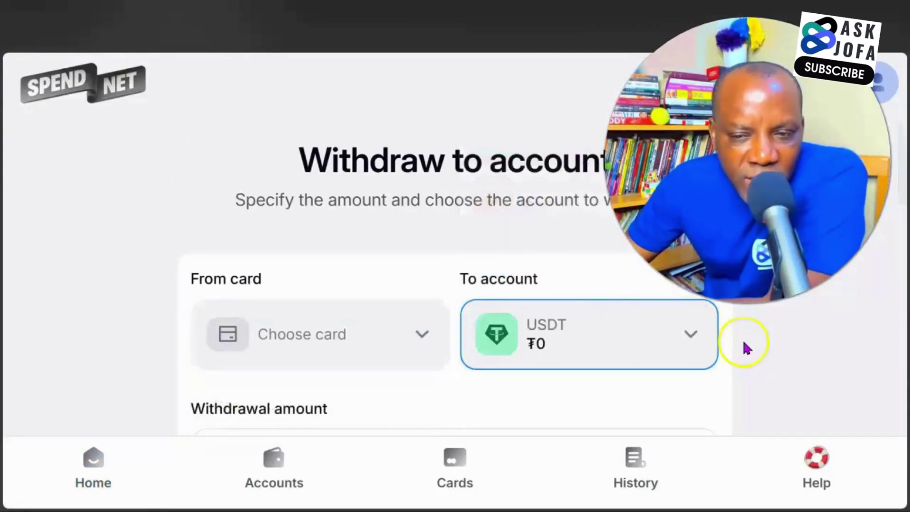
{"action": "scroll", "coordinate": [744, 345], "scroll_direction": "down", "scroll_amount": 5}
{"action": "left_click", "coordinate": [490, 248]}
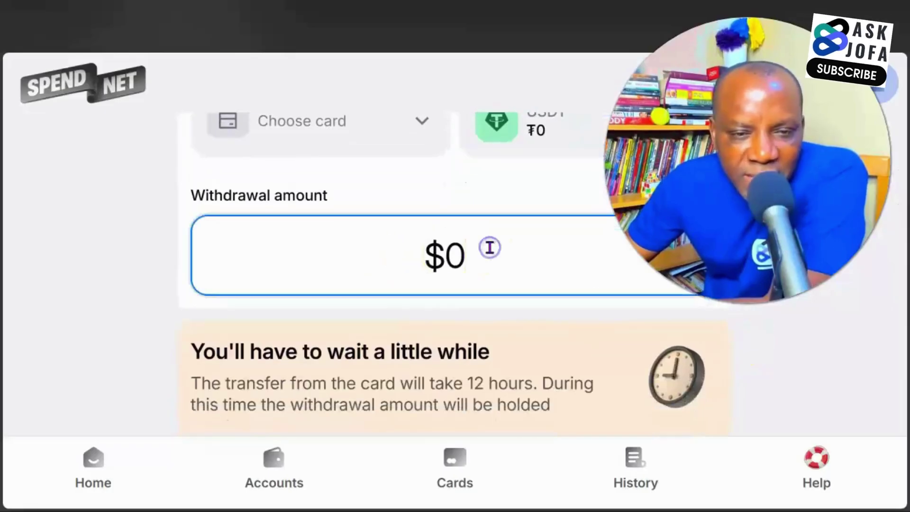
Highlight the 12-hour waiting-time notice, then clear the highlight
{"action": "scroll", "coordinate": [548, 313], "scroll_direction": "down", "scroll_amount": 3}
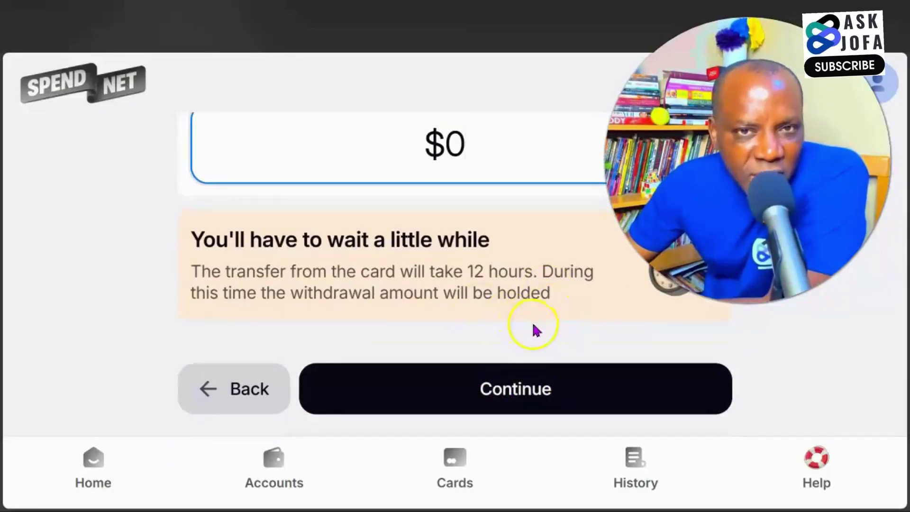
{"action": "left_click_drag", "start_coordinate": [434, 275], "coordinate": [530, 274]}
{"action": "left_click", "coordinate": [531, 274]}
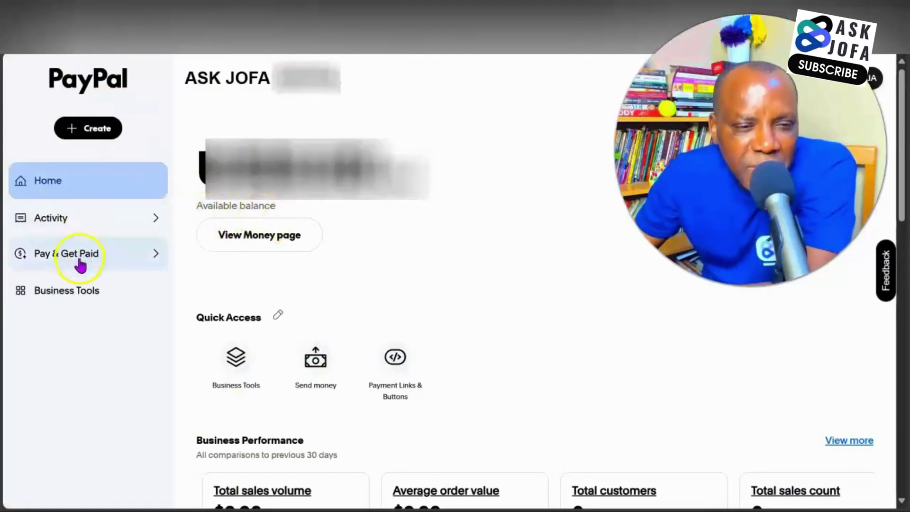
In PayPal's Banks & Cards page, start linking a new card and begin entering the card number
{"action": "left_click", "coordinate": [136, 257]}
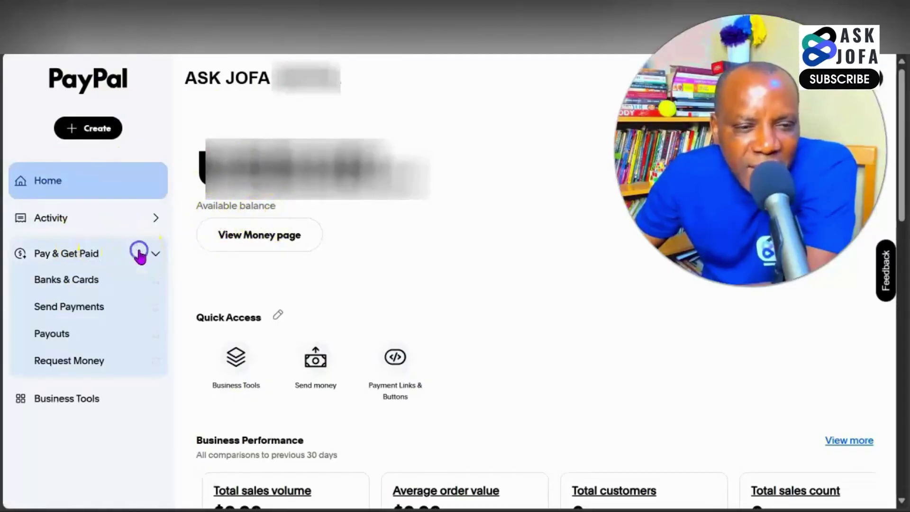
{"action": "left_click", "coordinate": [75, 284]}
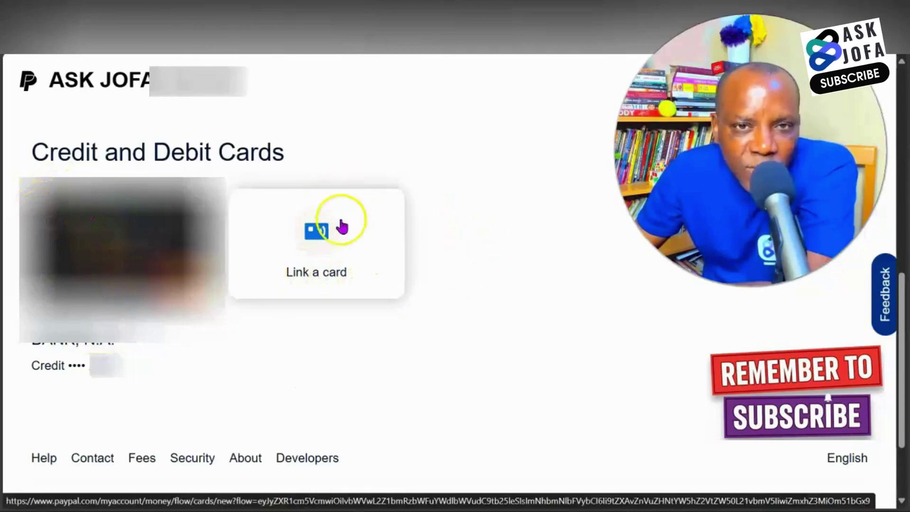
{"action": "left_click", "coordinate": [317, 279]}
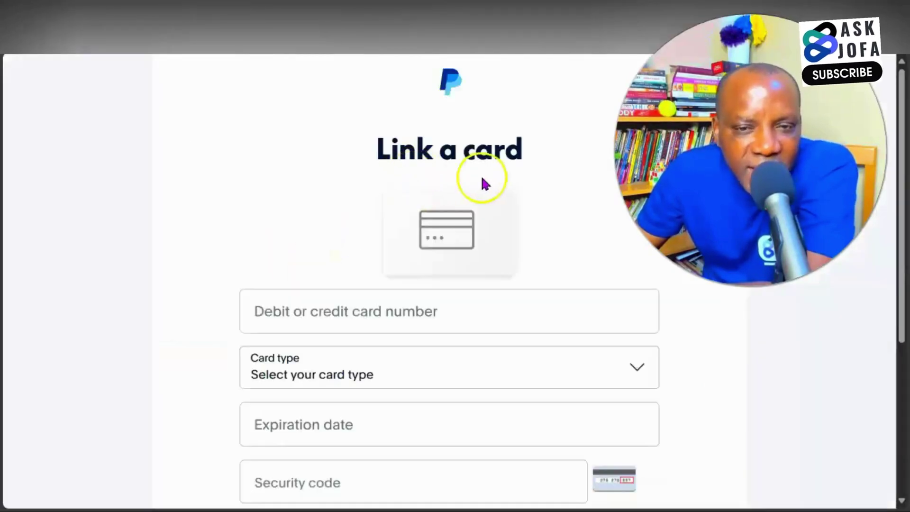
{"action": "scroll", "coordinate": [474, 190], "scroll_direction": "down", "scroll_amount": 4}
{"action": "left_click", "coordinate": [376, 108]}
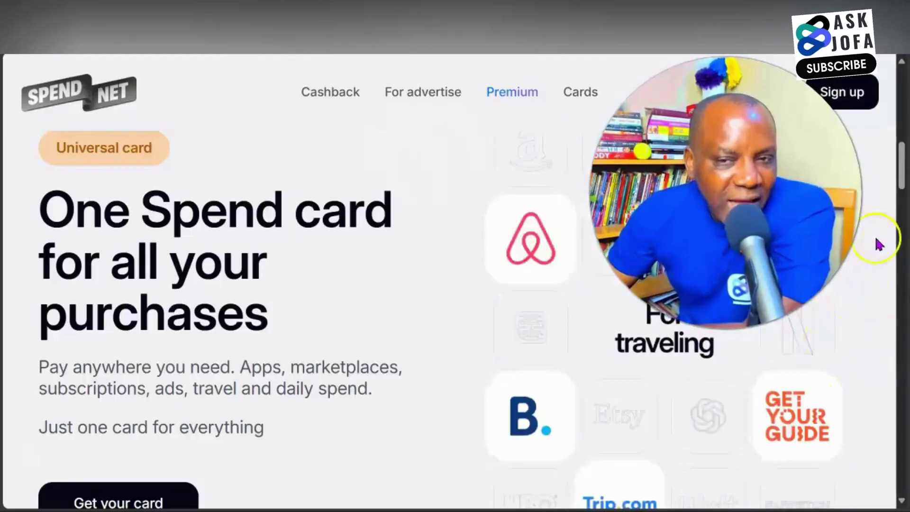
Scroll up and down through the One Spend card landing page sections
{"action": "scroll", "coordinate": [661, 351], "scroll_direction": "down", "scroll_amount": 3}
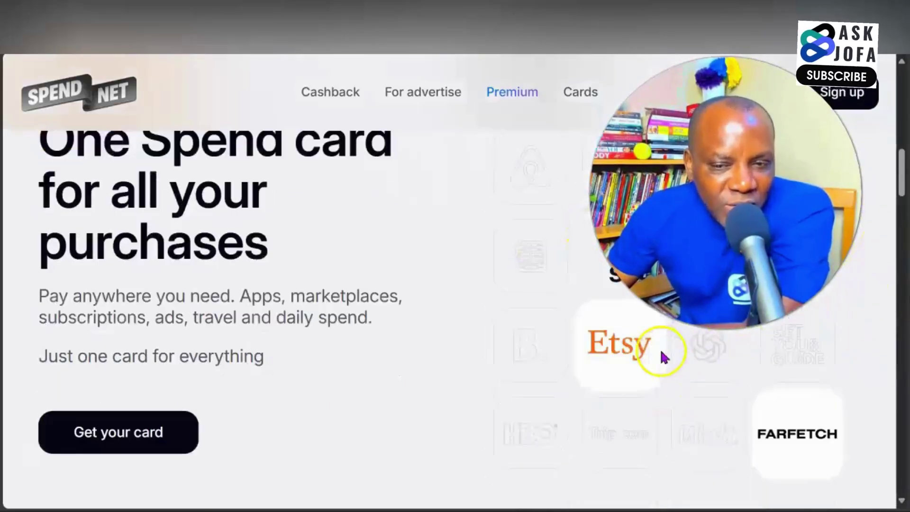
{"action": "scroll", "coordinate": [644, 380], "scroll_direction": "up", "scroll_amount": 4}
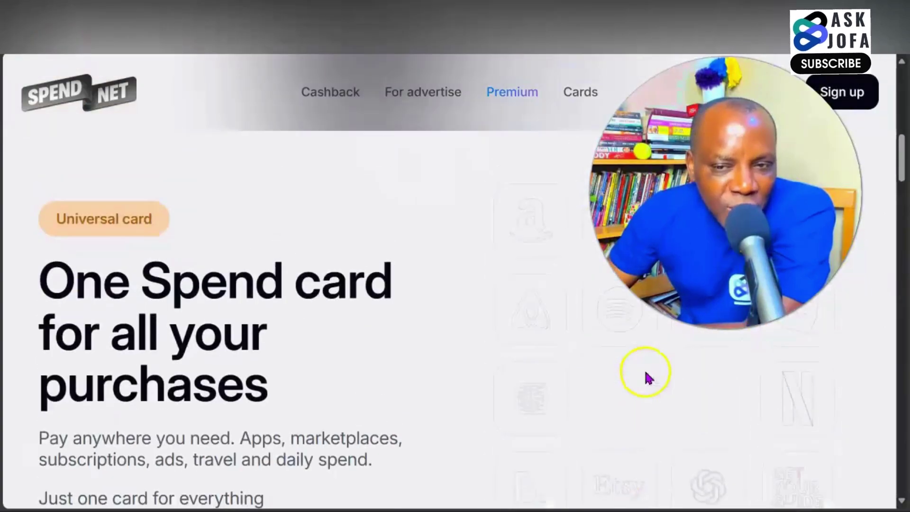
{"action": "scroll", "coordinate": [646, 376], "scroll_direction": "down", "scroll_amount": 2}
{"action": "scroll", "coordinate": [646, 321], "scroll_direction": "up", "scroll_amount": 2}
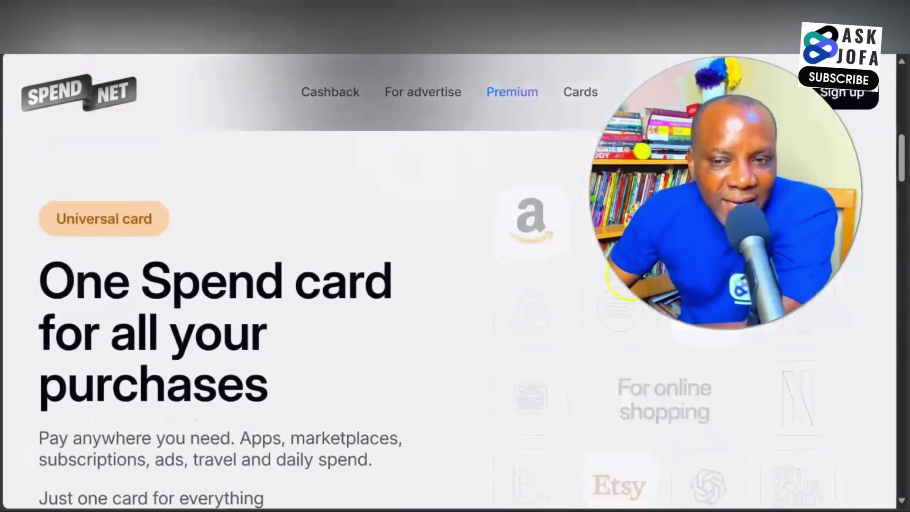
{"action": "scroll", "coordinate": [769, 403], "scroll_direction": "down", "scroll_amount": 3}
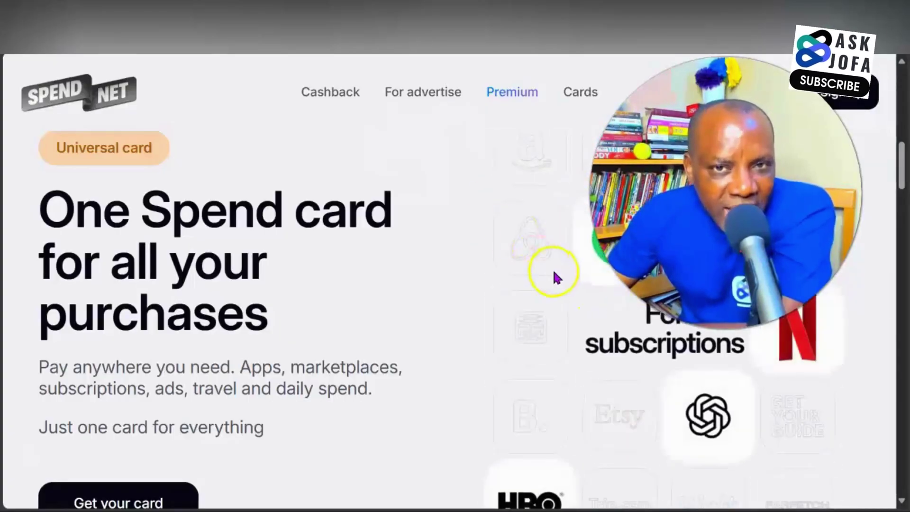
{"action": "scroll", "coordinate": [602, 284], "scroll_direction": "down", "scroll_amount": 5}
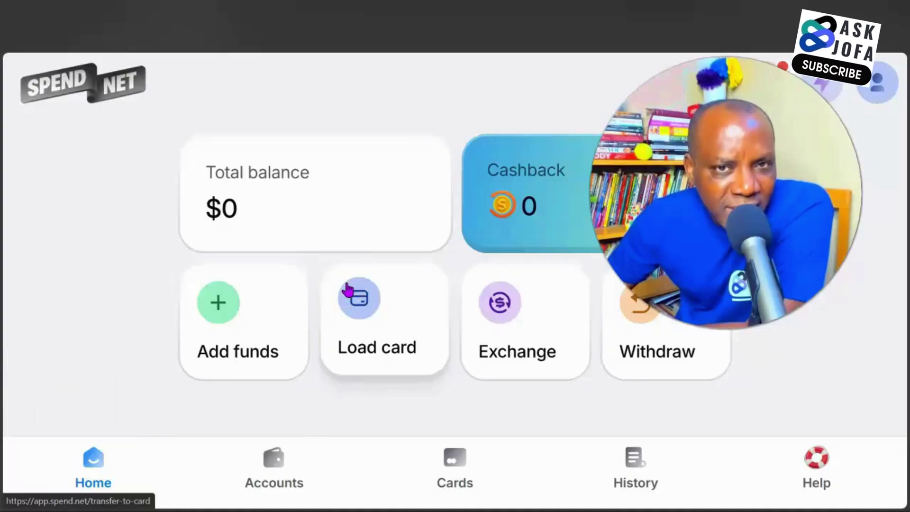
Choose Load card, then open the Need help? options to reach the zero-fee pricing section
{"action": "left_click", "coordinate": [528, 166]}
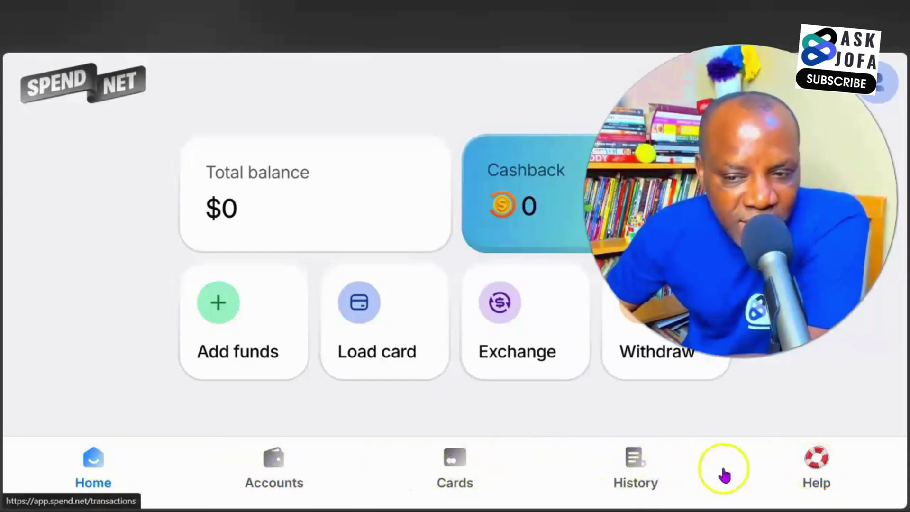
{"action": "left_click", "coordinate": [814, 467]}
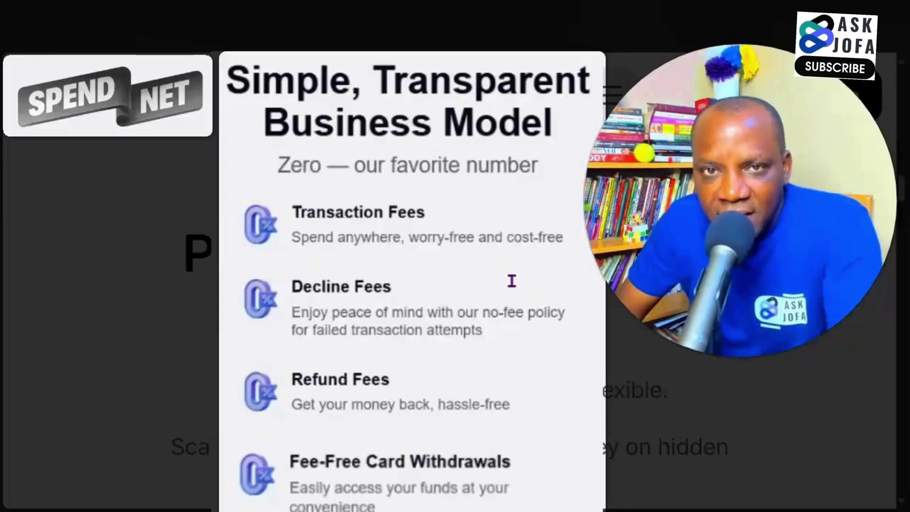
Scroll the pricing page and dismiss the features modal to reveal the Cashback 1% card offer
{"action": "scroll", "coordinate": [480, 308], "scroll_direction": "down", "scroll_amount": 2}
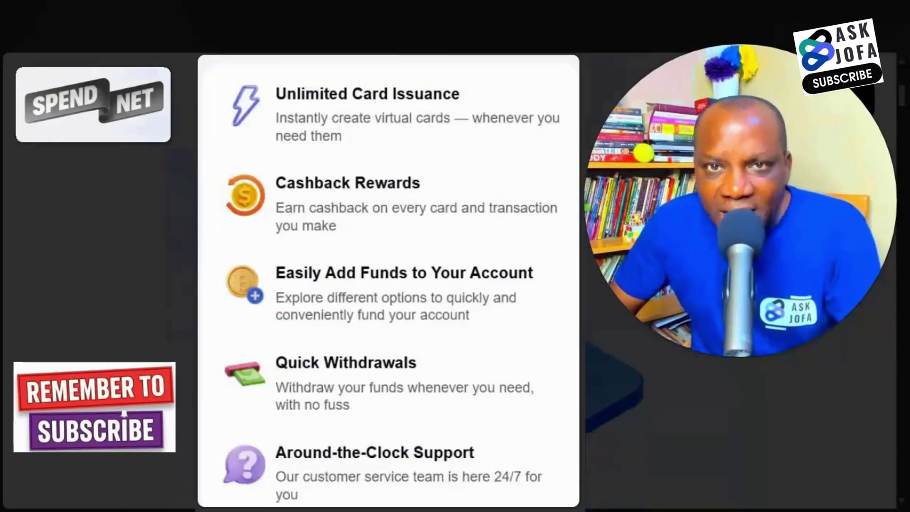
{"action": "left_click", "coordinate": [605, 294]}
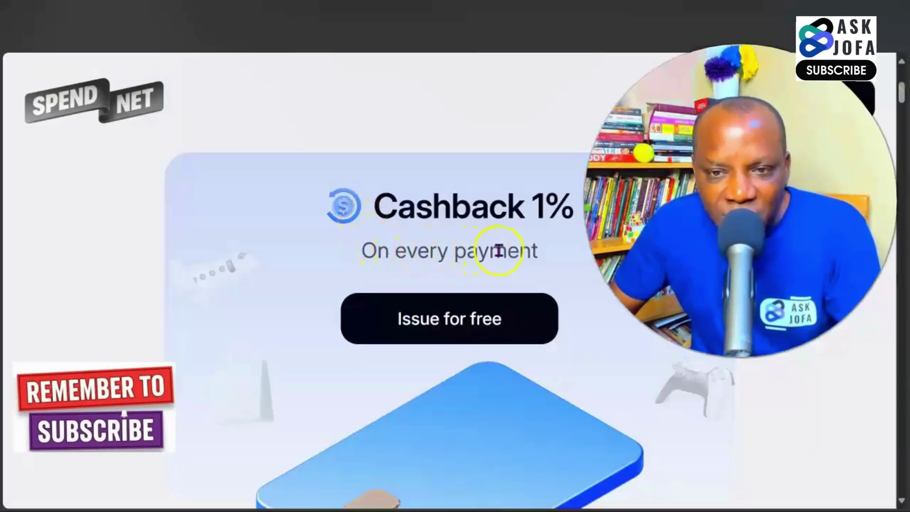